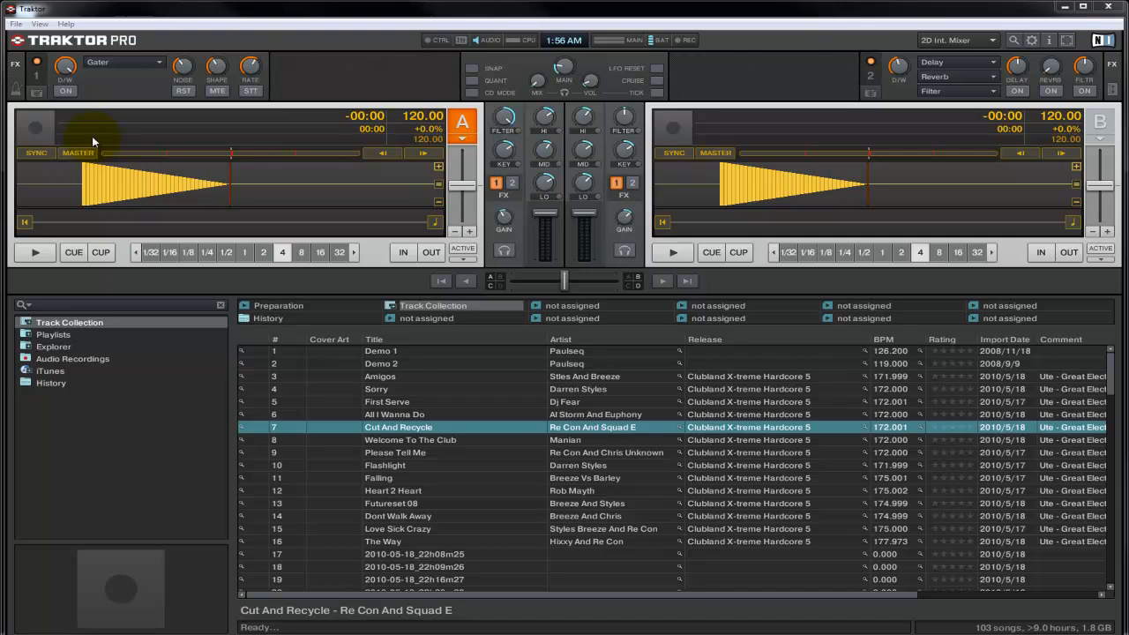
- Open the Controller Manager preferences and choose Generic Keyboard as the device
left_click(15, 25)
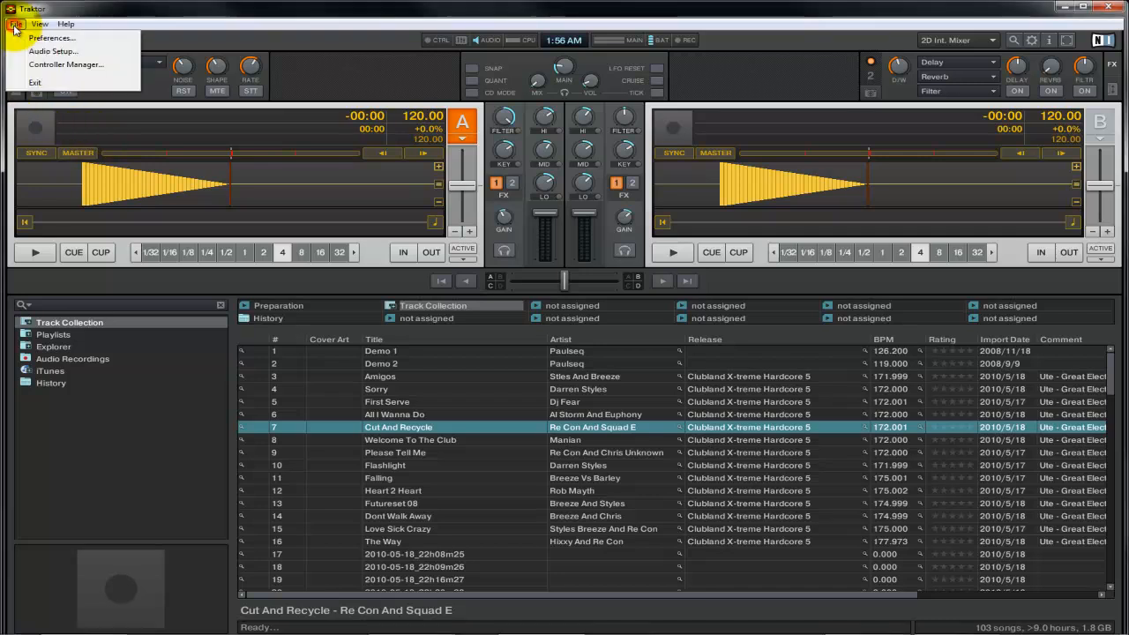
left_click(46, 65)
mouse_move(489, 125)
left_mouse_down()
mouse_move(499, 108)
mouse_move(498, 140)
left_mouse_up()
left_click_drag(453, 51, 458, 17)
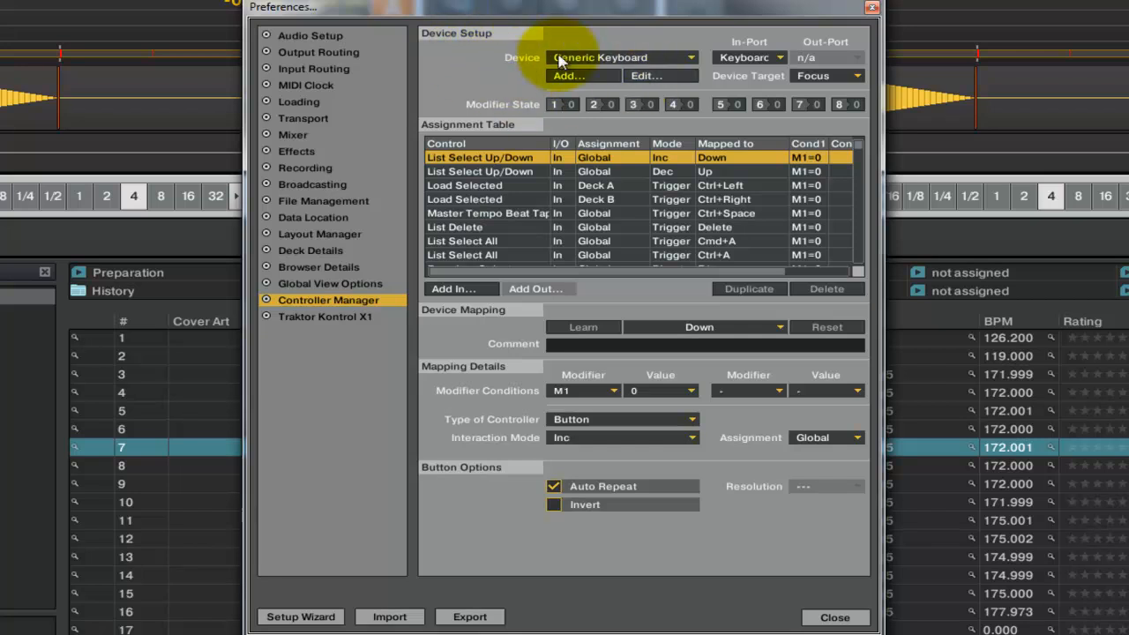
left_click(681, 60)
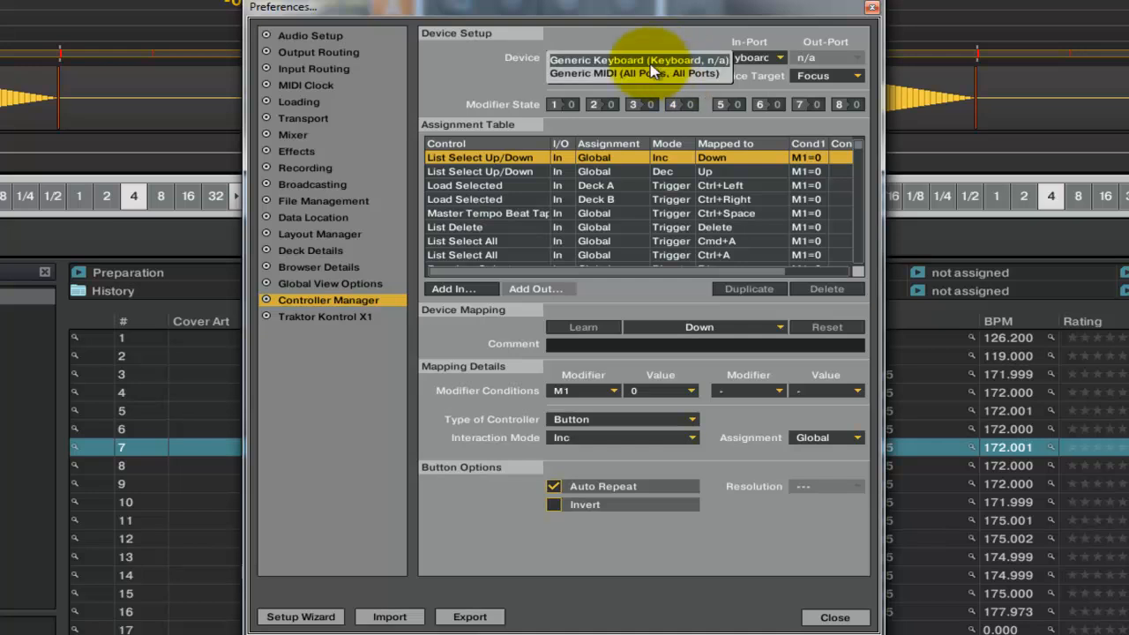
left_click(651, 62)
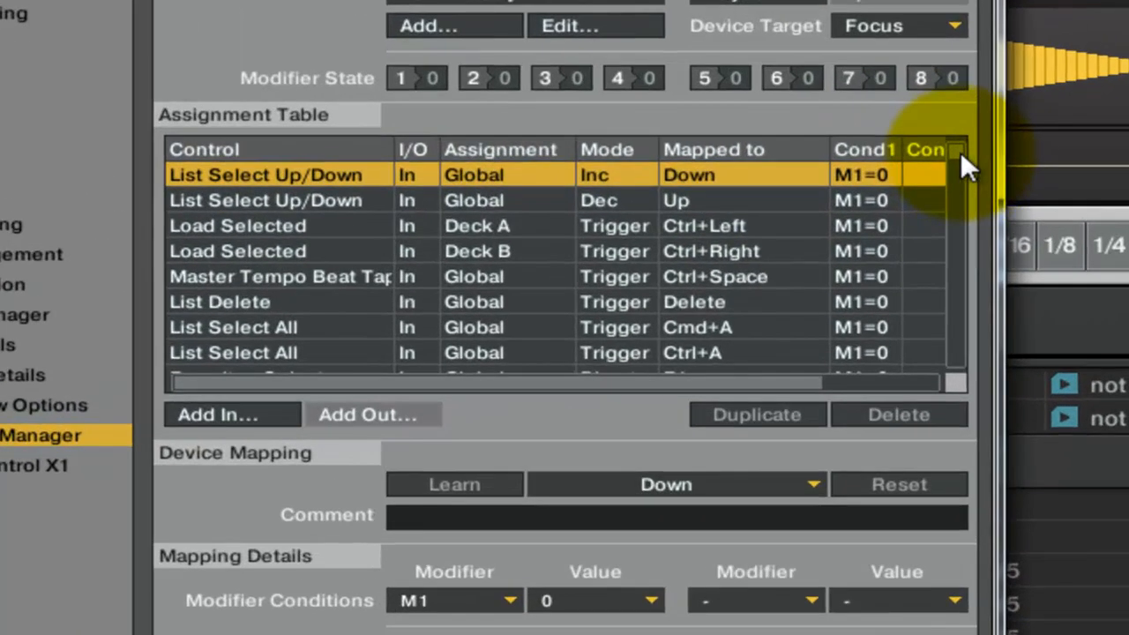
- Find the Deck A Play/Pause entry in the keyboard Assignment Table, check its key mapping and close the preferences
scroll(858, 152, "down", 2)
left_click_drag(960, 162, 933, 268)
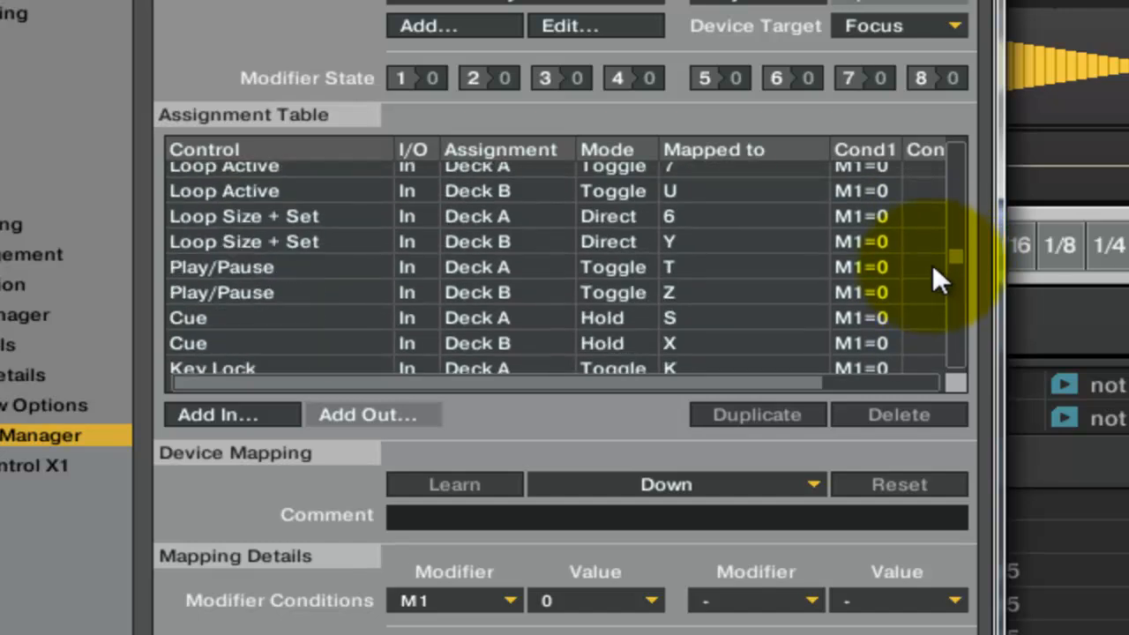
left_click(232, 272)
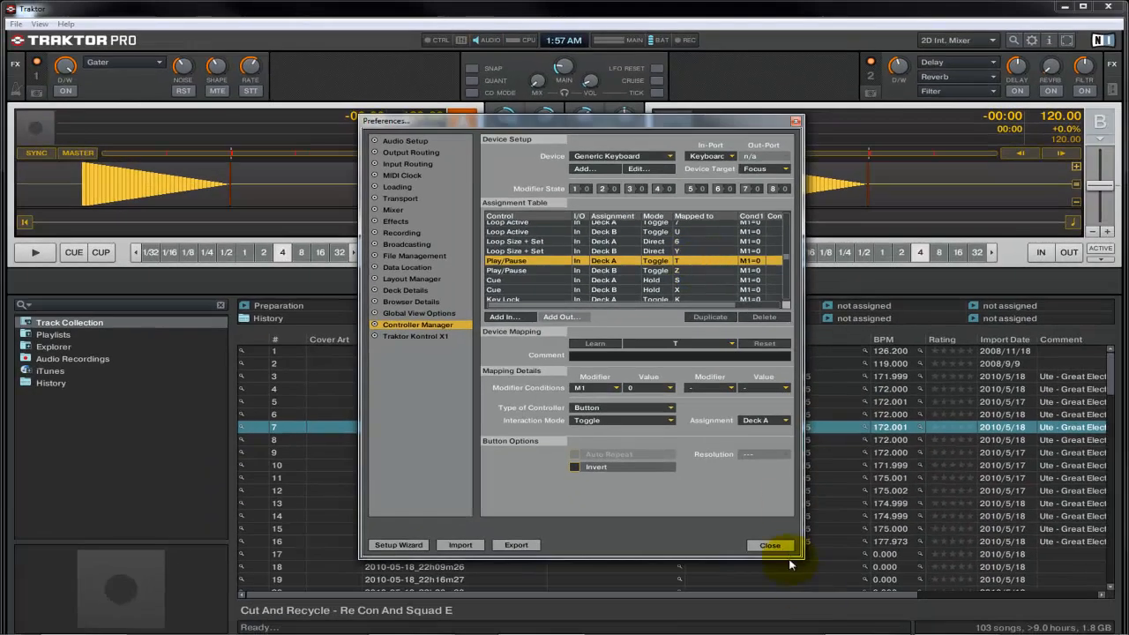
left_click(771, 545)
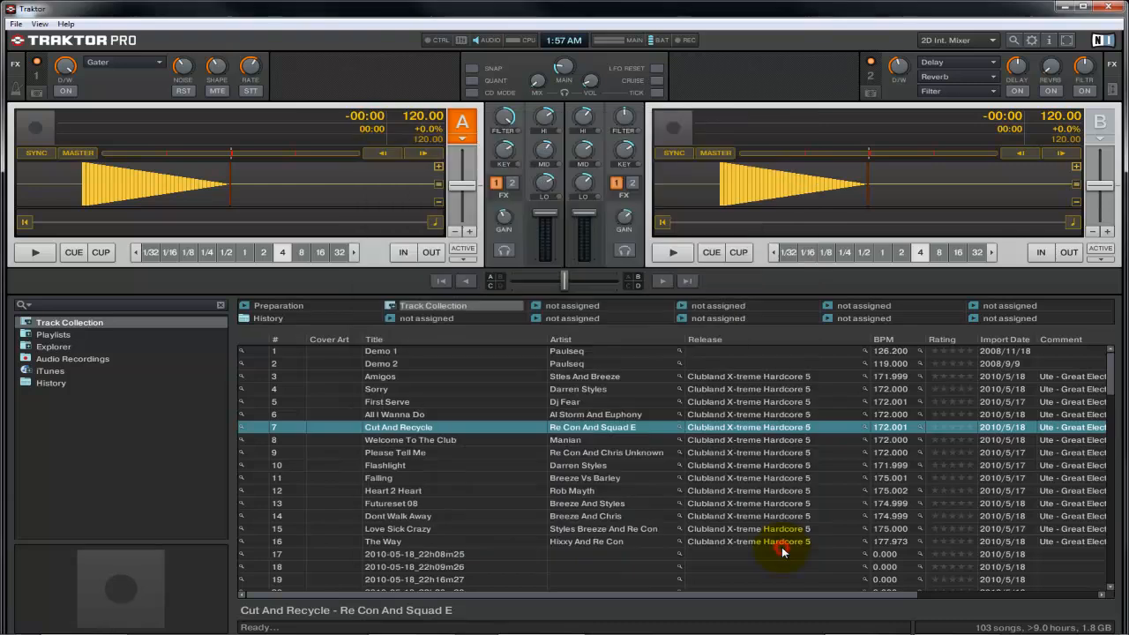
- Load the track Cut And Recycle into Deck A, then start and stop its playback
left_click_drag(393, 430, 171, 185)
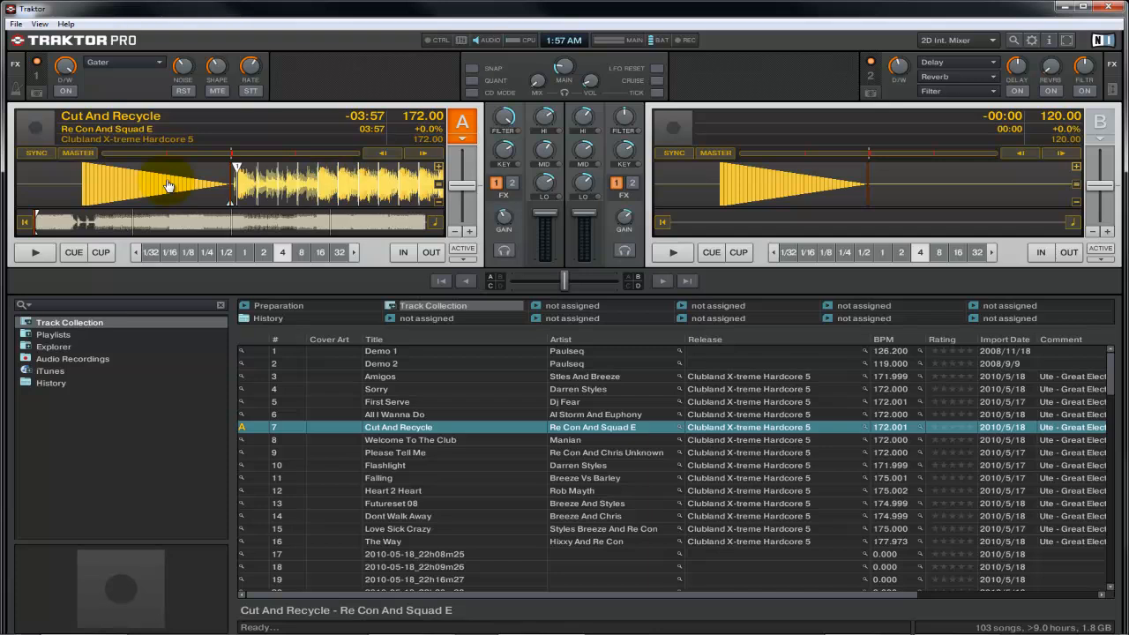
key("space")
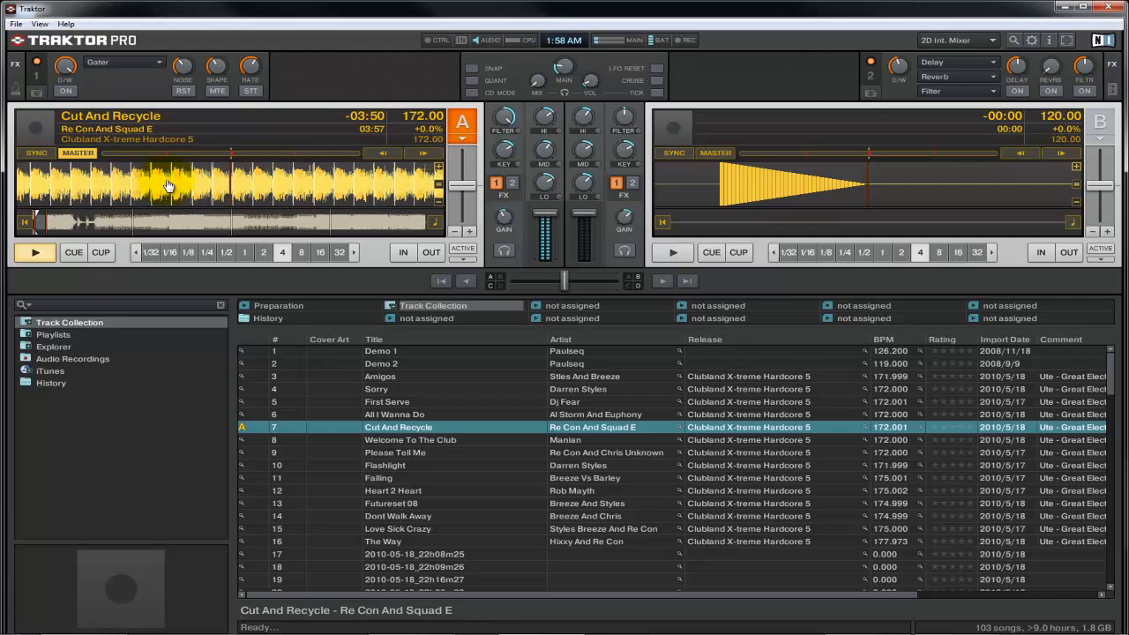
key("space")
- Reopen the Controller Manager and compare the Play/Pause key mappings of Deck A and Deck B in the Assignment Table
left_click(16, 24)
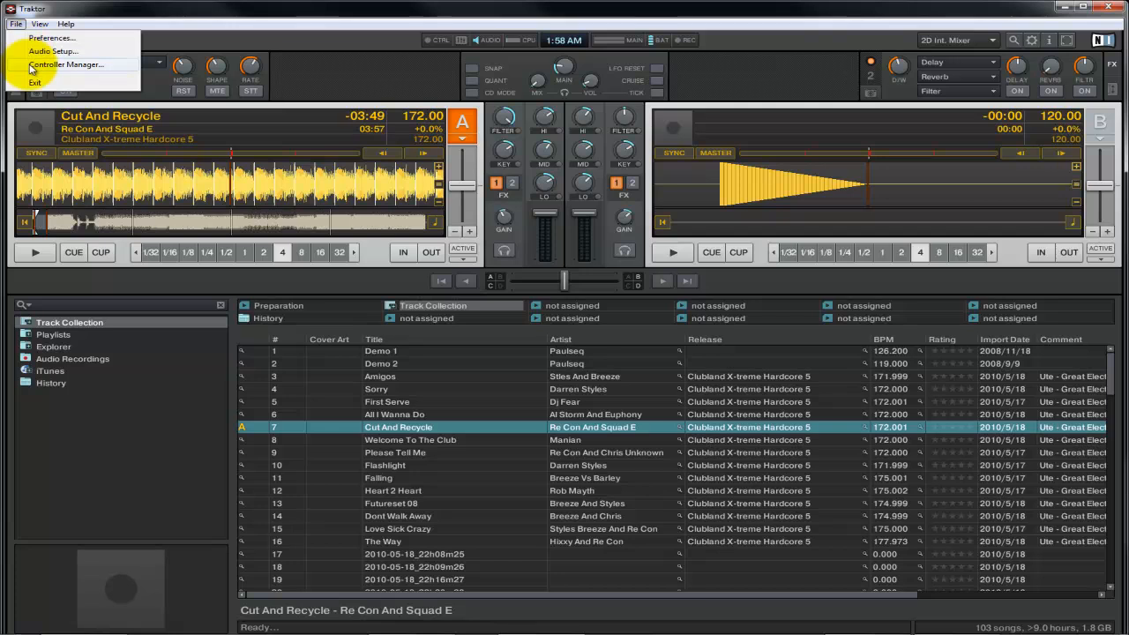
left_click(40, 65)
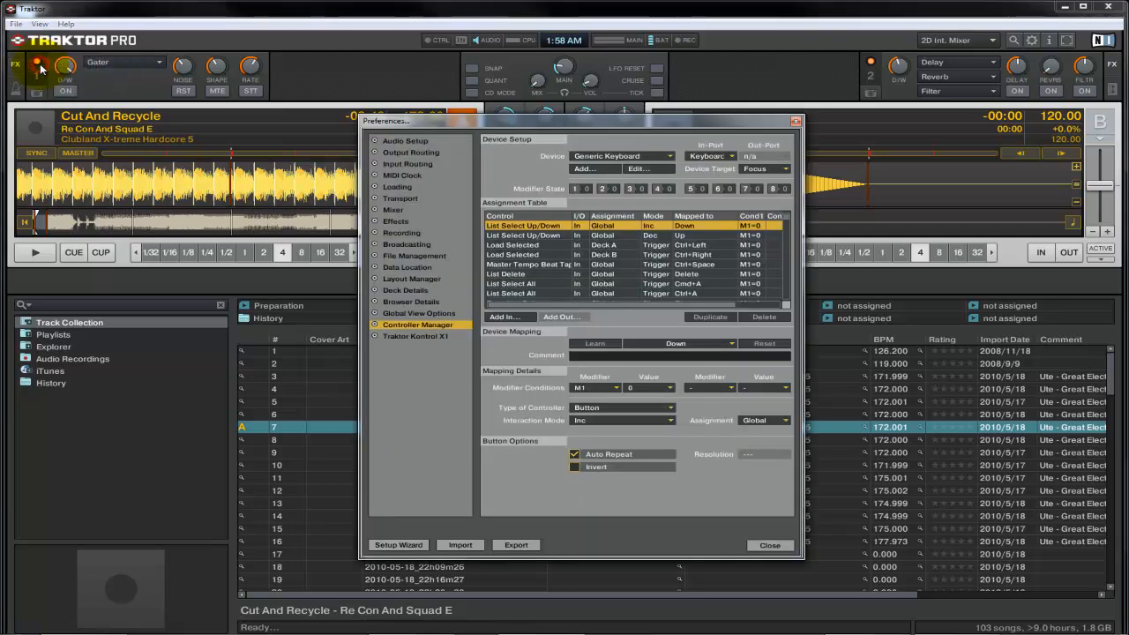
scroll(657, 263, "down", 10)
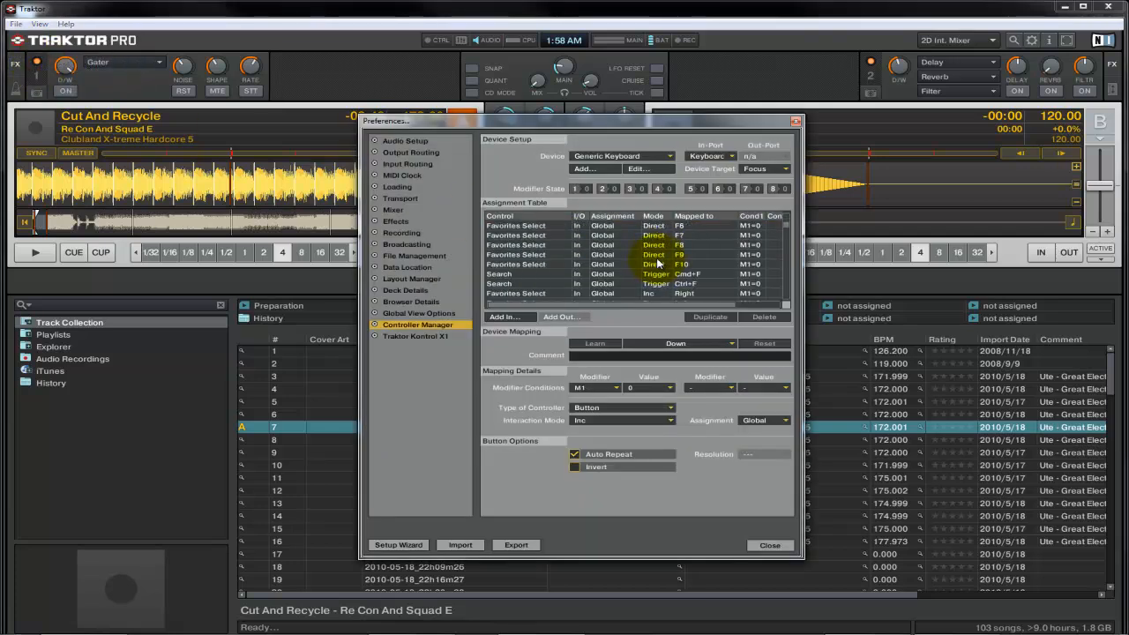
scroll(657, 263, "down", 8)
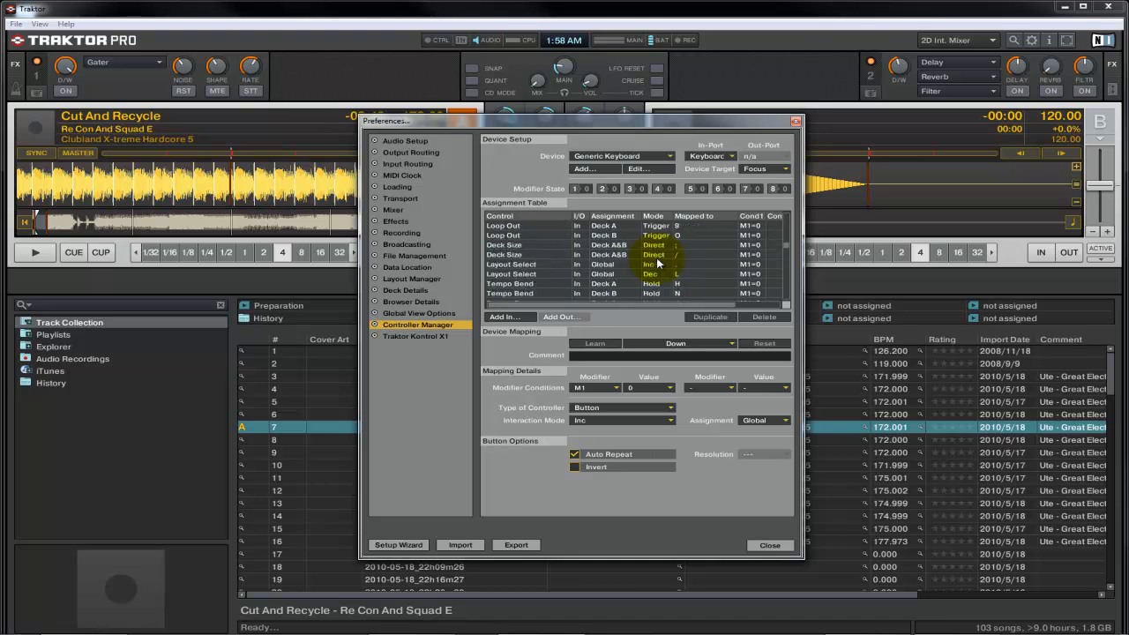
scroll(657, 263, "down", 2)
left_click(511, 238)
scroll(521, 253, "up", 1)
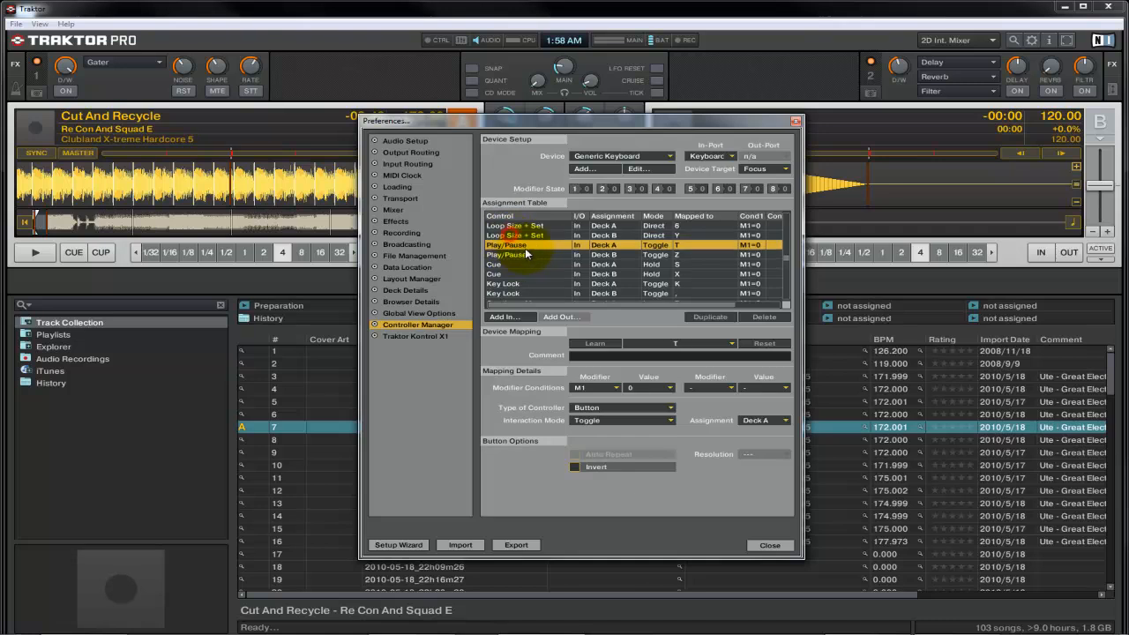
left_click(525, 255)
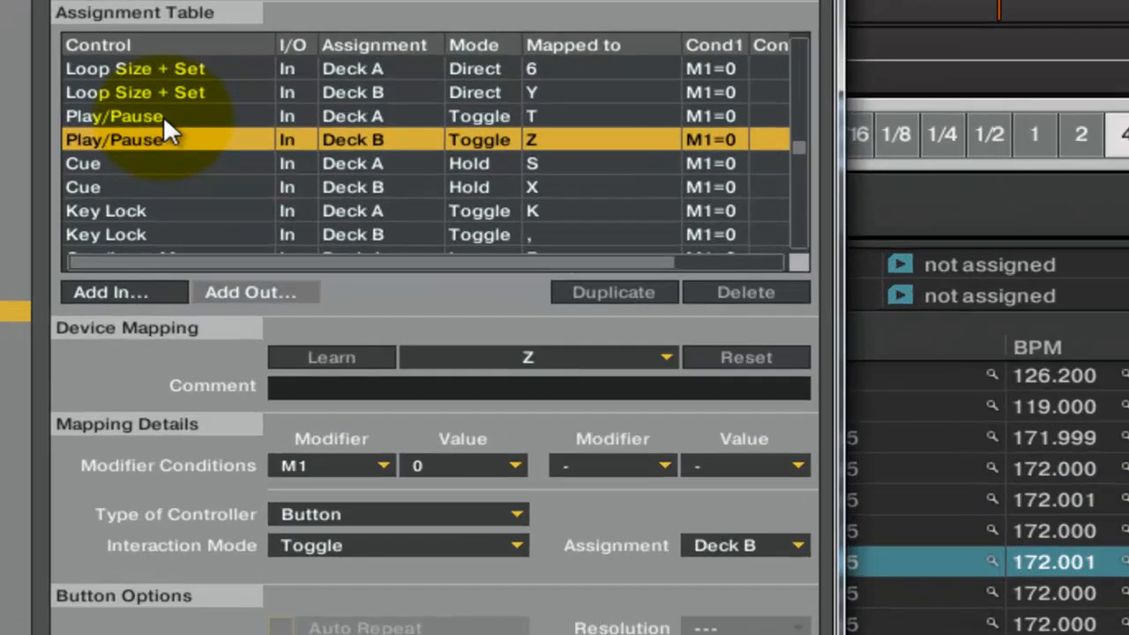
left_click(526, 246)
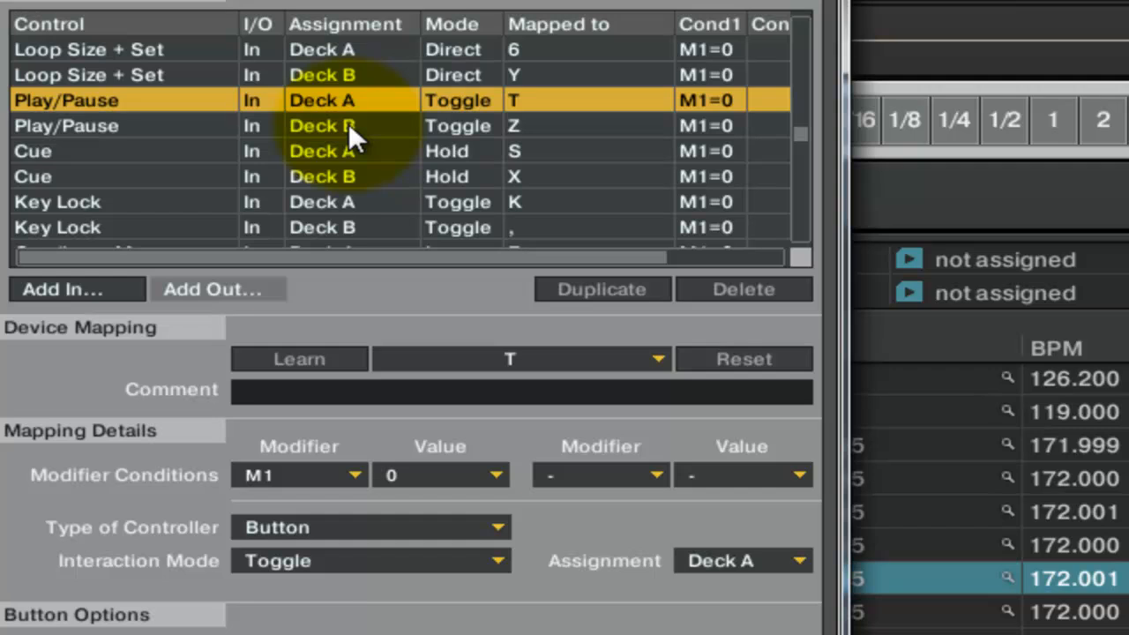
left_click(151, 126)
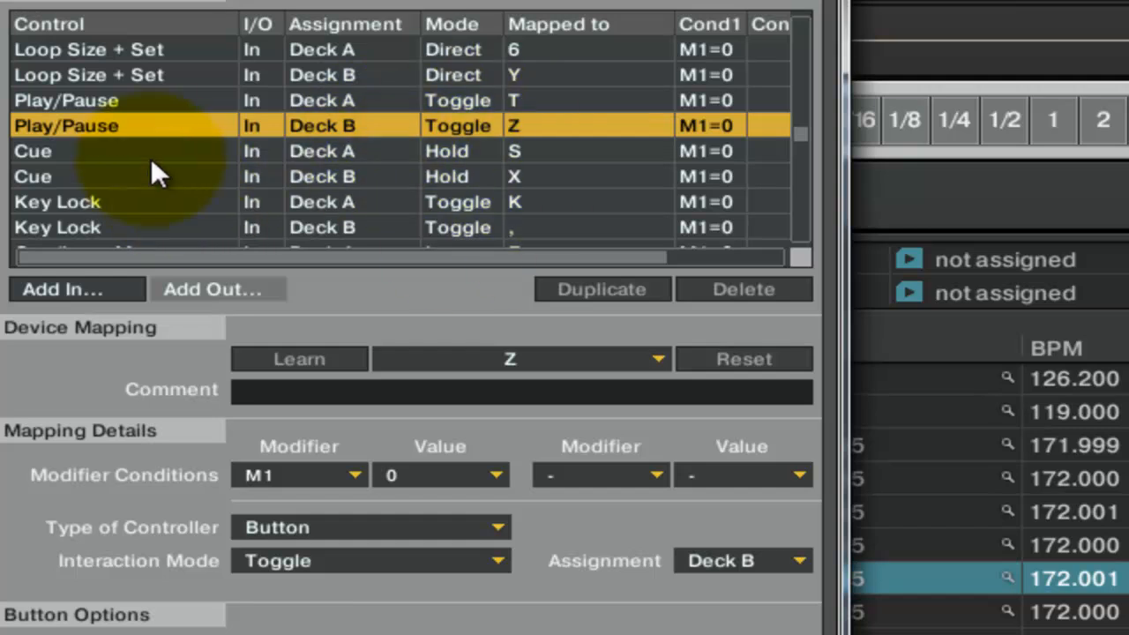
- Map Deck A's Play/Pause to = with Learn, close the preferences and test starting and stopping the deck
left_click(114, 101)
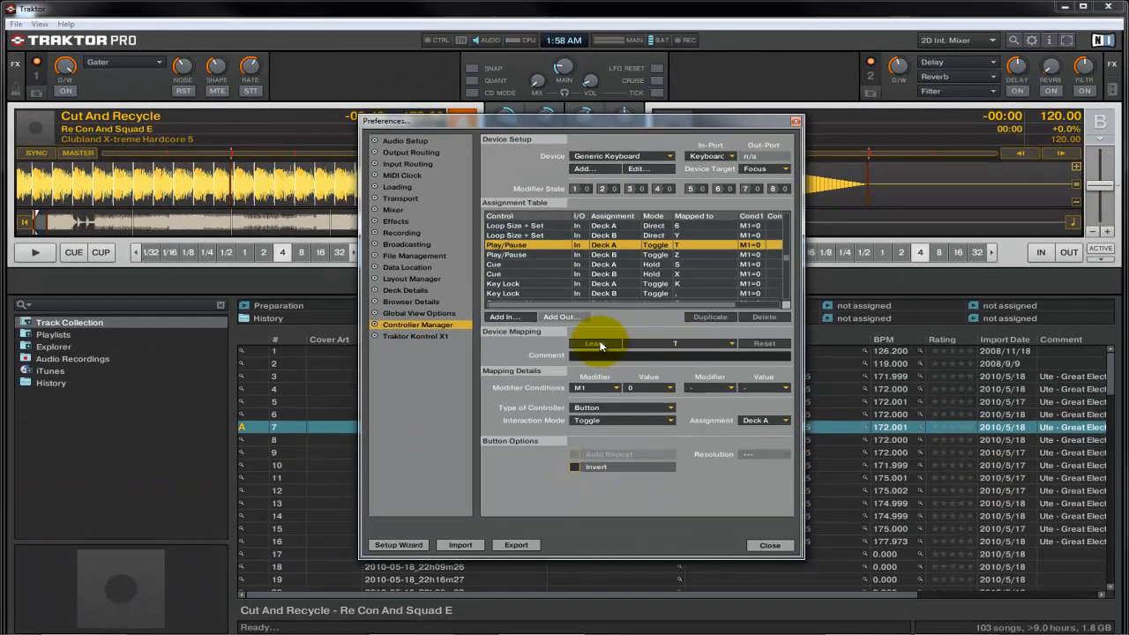
left_click(598, 344)
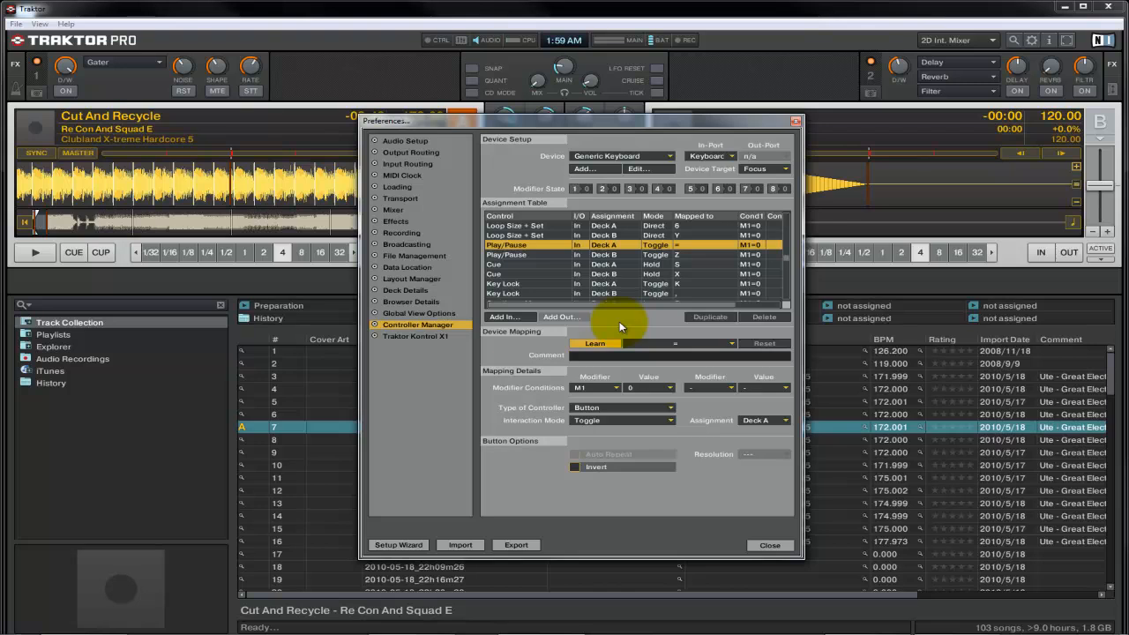
left_click(771, 545)
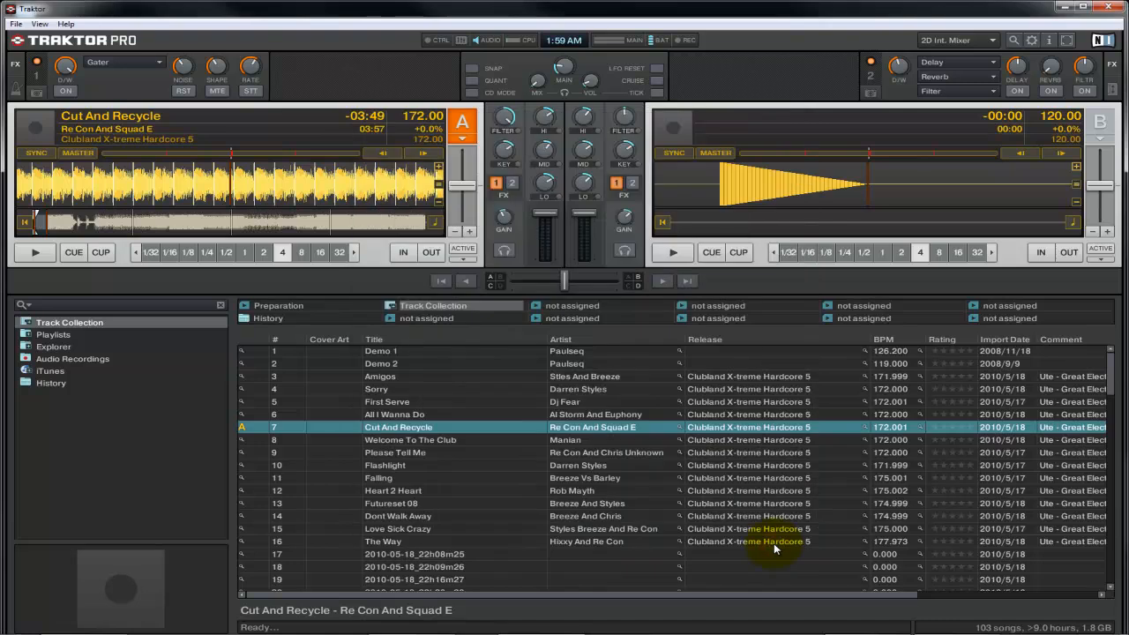
key("space")
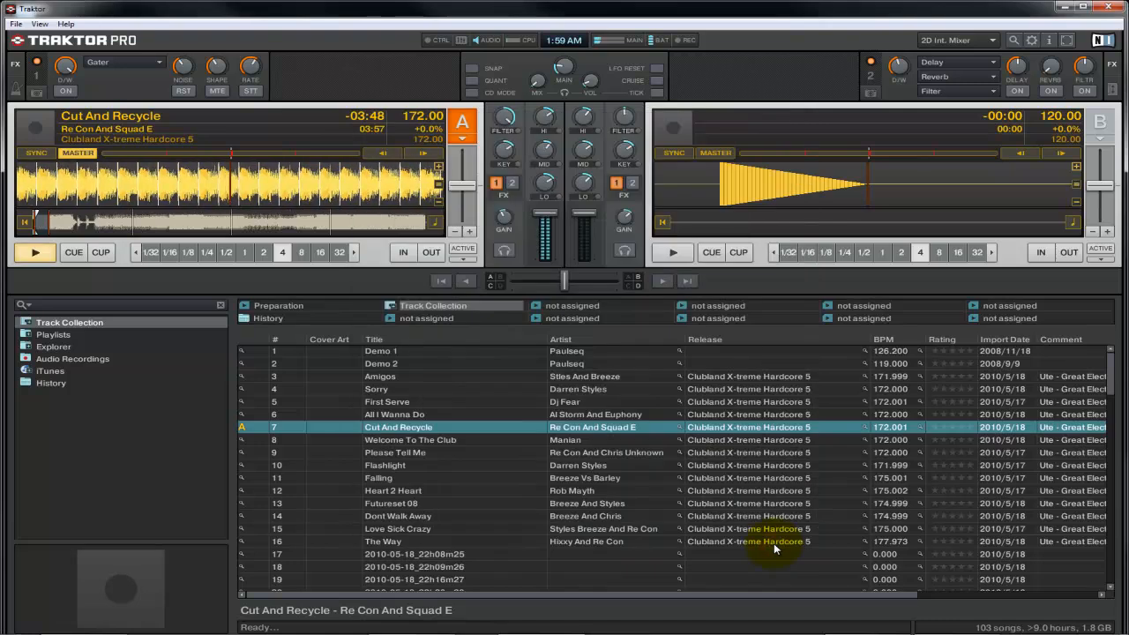
key("space")
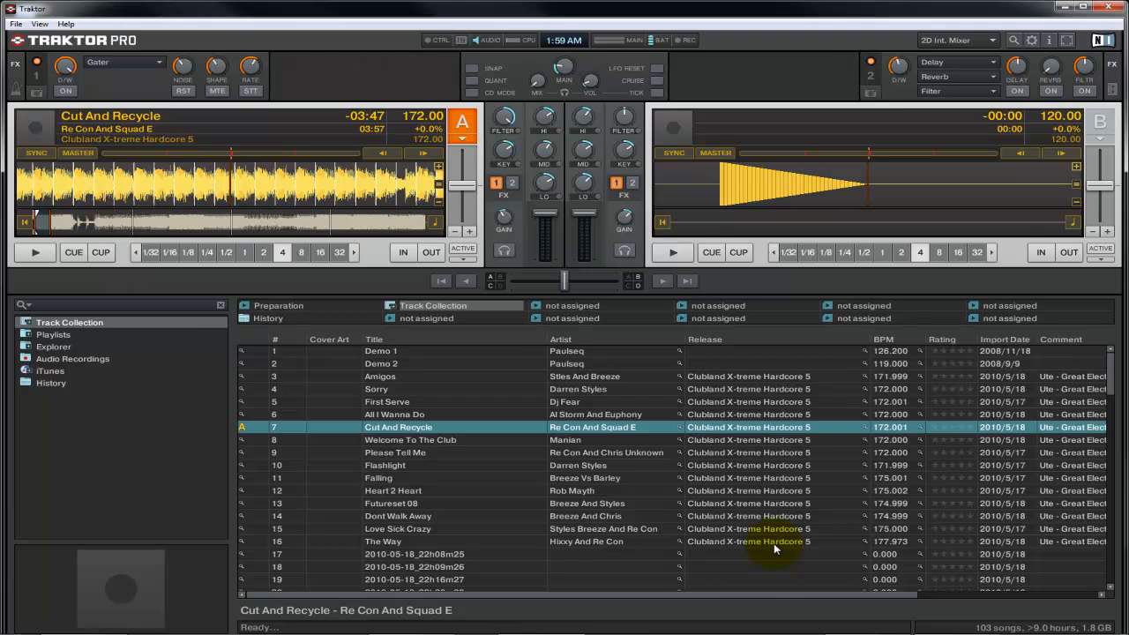
- Reopen the Controller Manager and map Deck A's Play/Pause to T with Learn
left_click(16, 24)
left_click(53, 65)
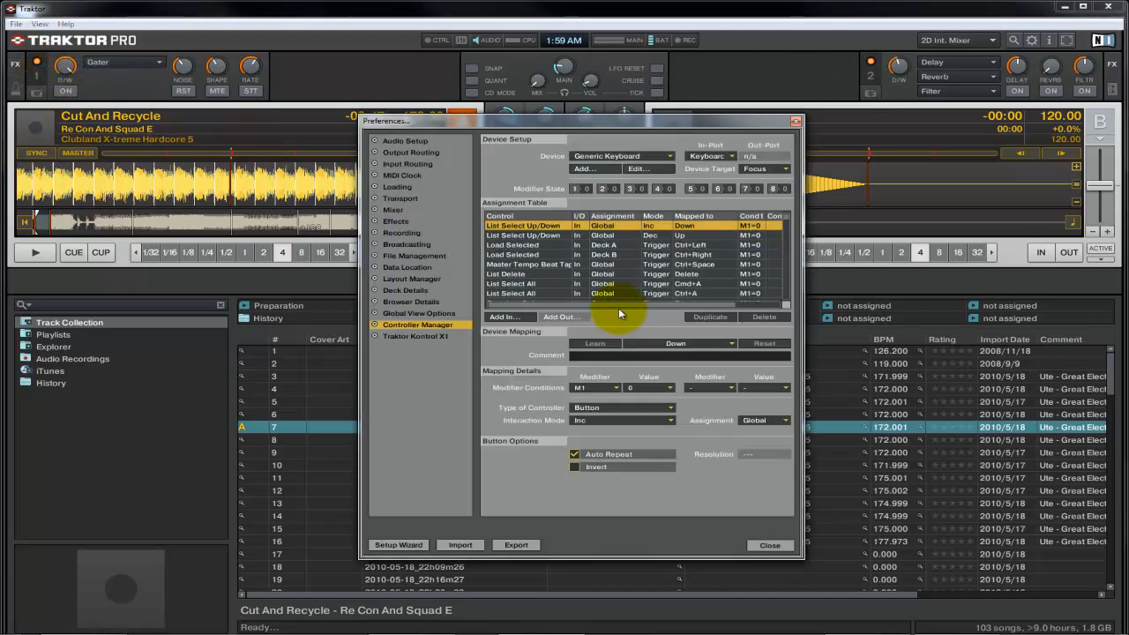
left_click(615, 266)
scroll(616, 270, "down", 5)
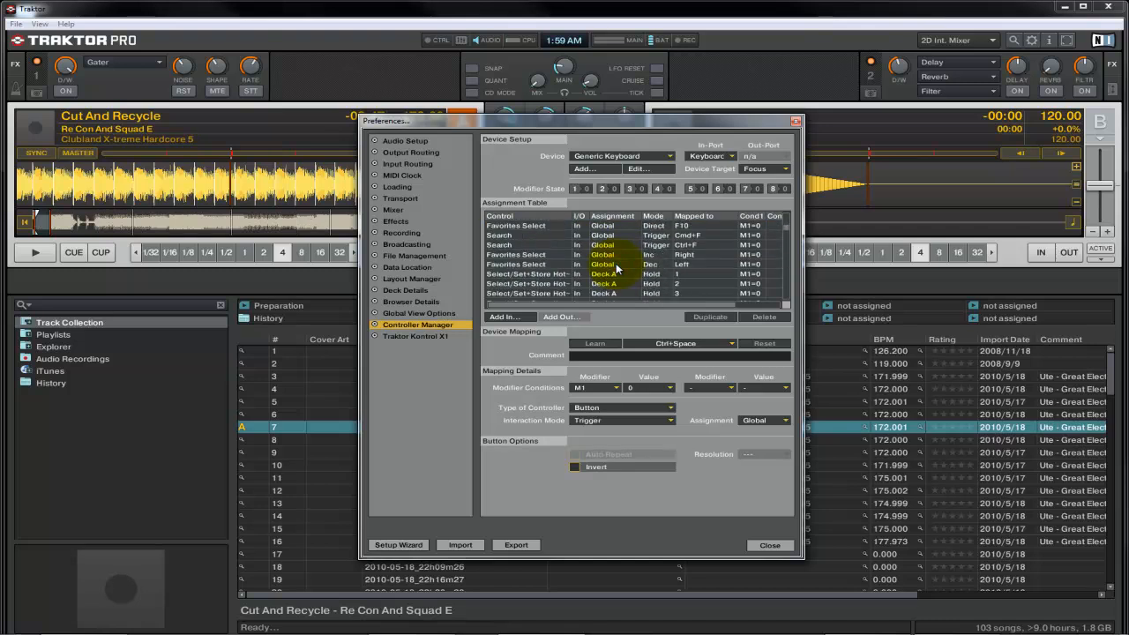
scroll(616, 268, "down", 8)
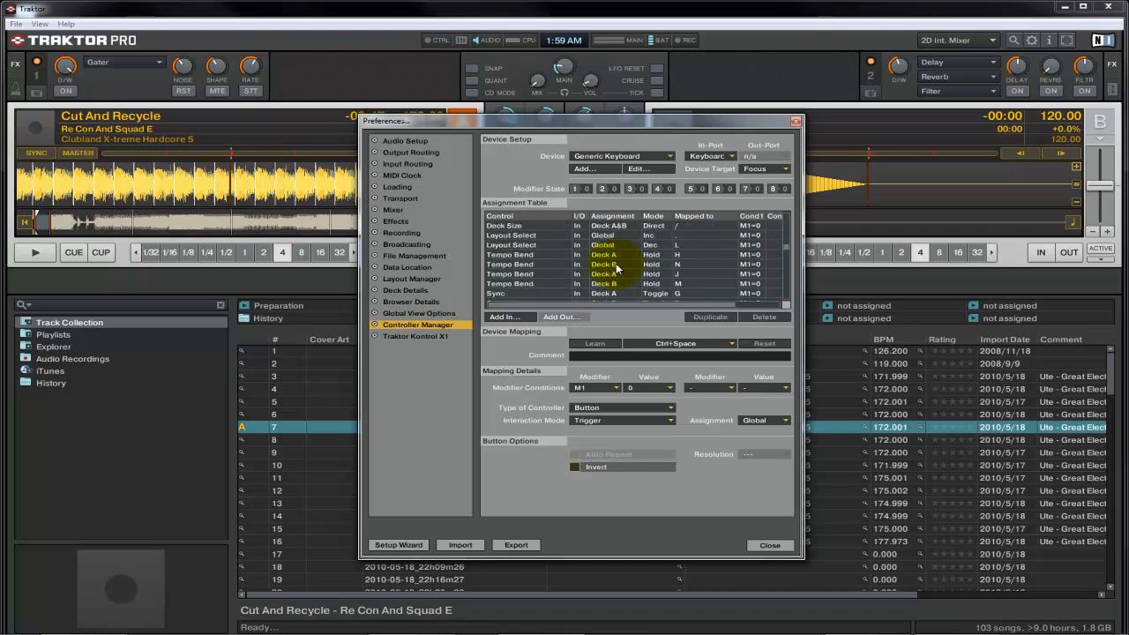
scroll(616, 268, "down", 3)
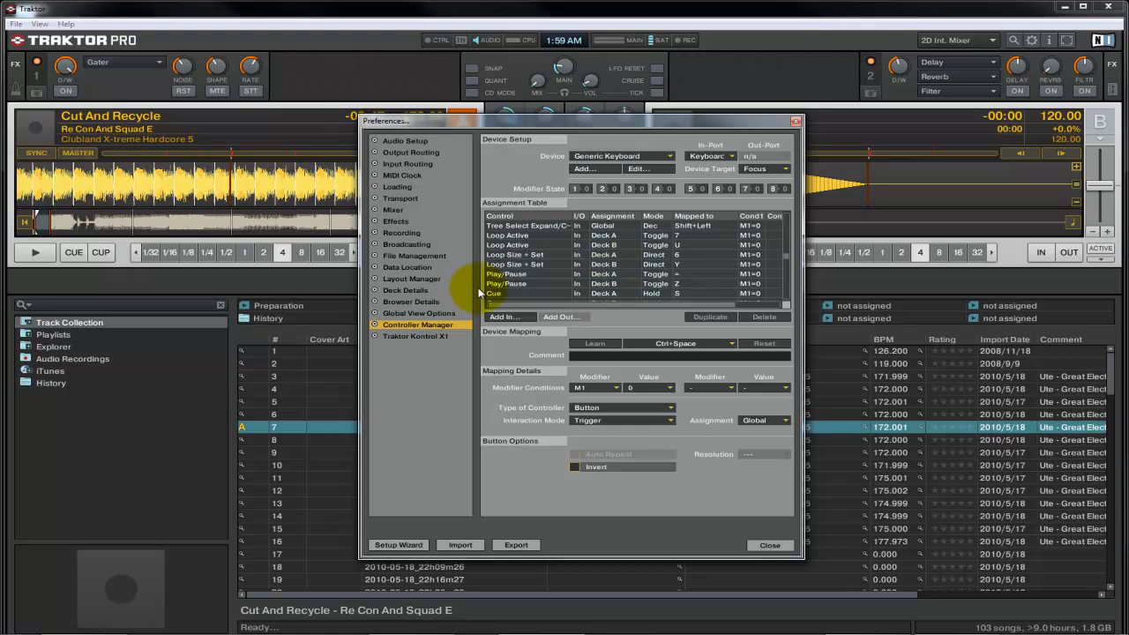
left_click(523, 275)
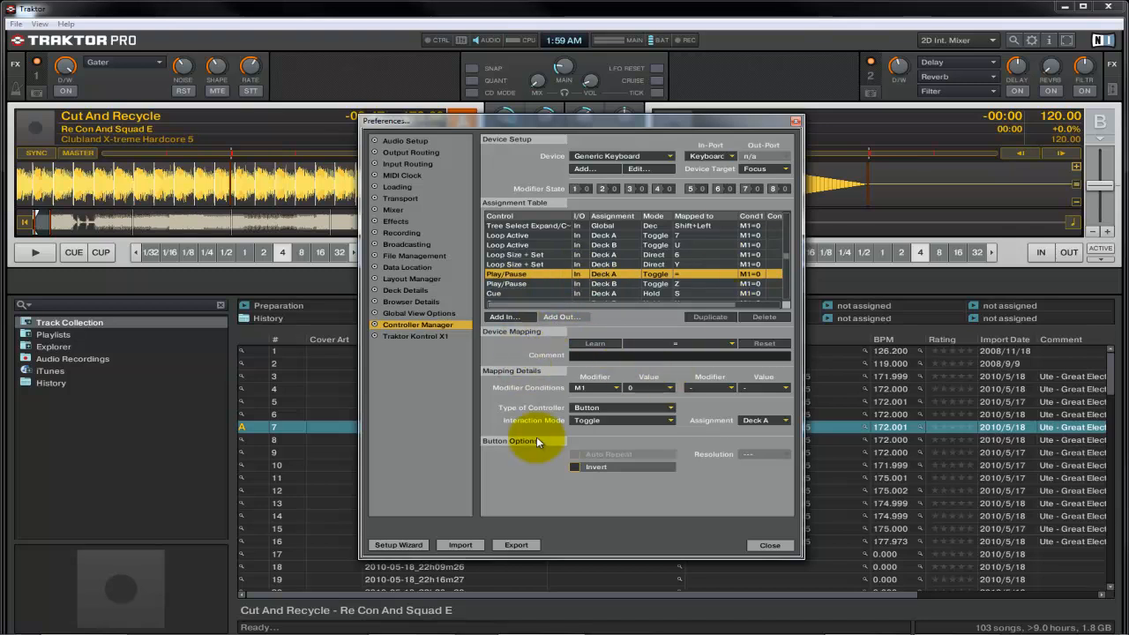
left_click(533, 285)
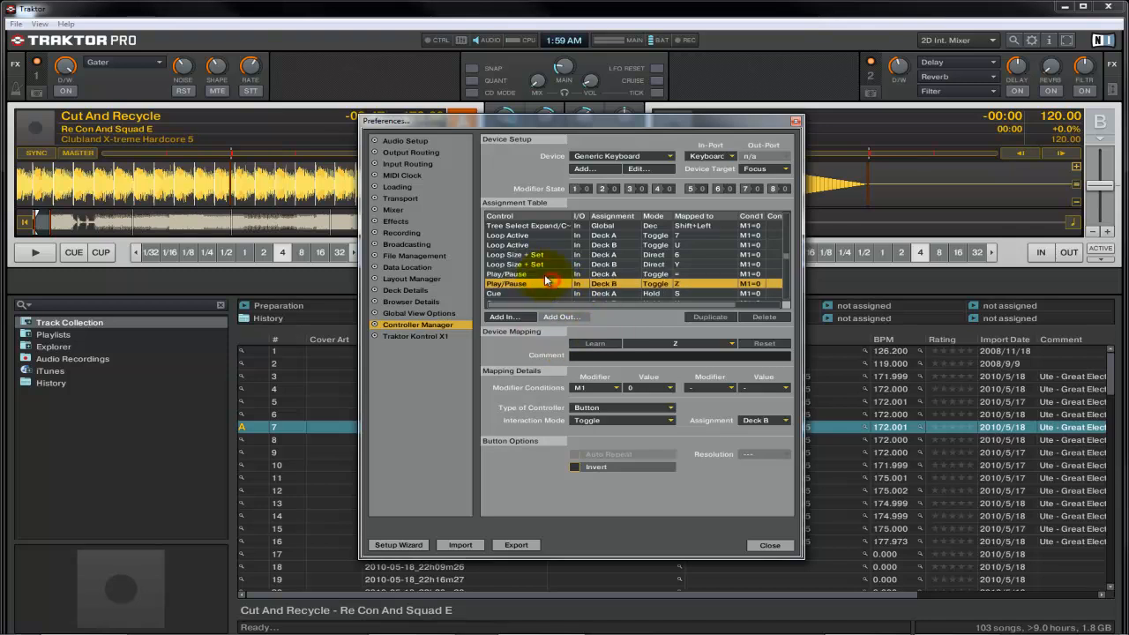
left_click(544, 274)
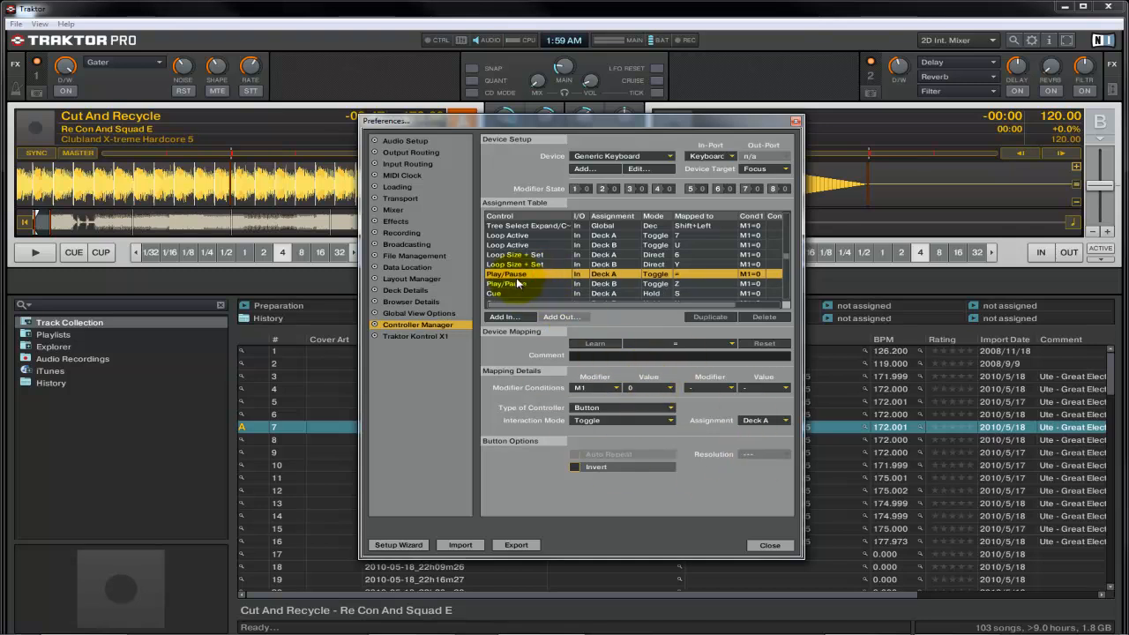
left_click(604, 342)
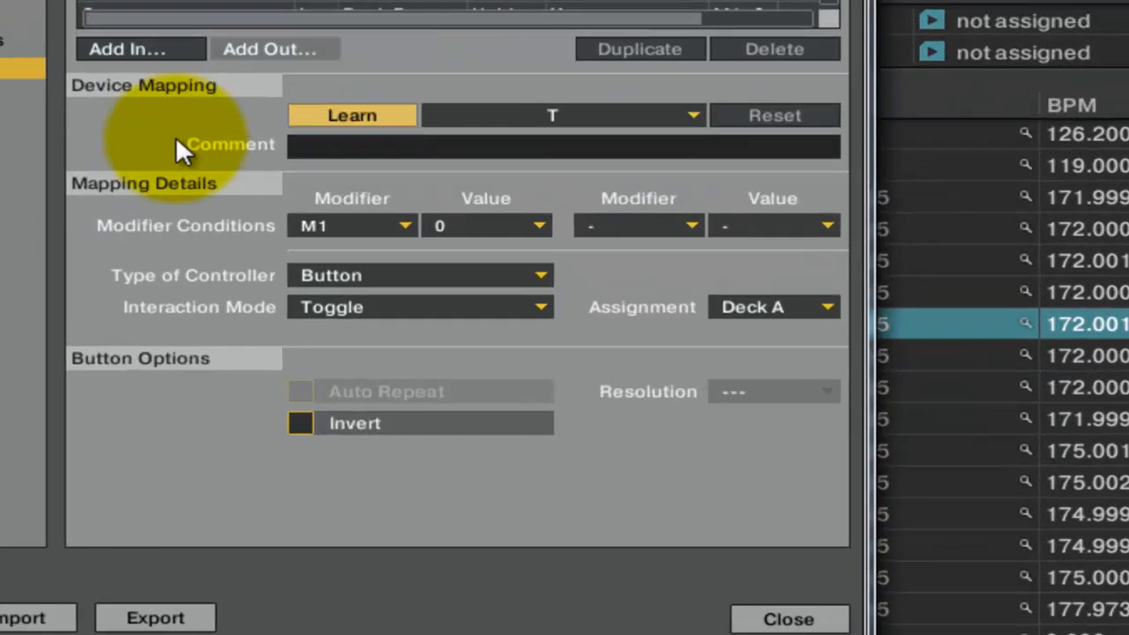
left_click(512, 346)
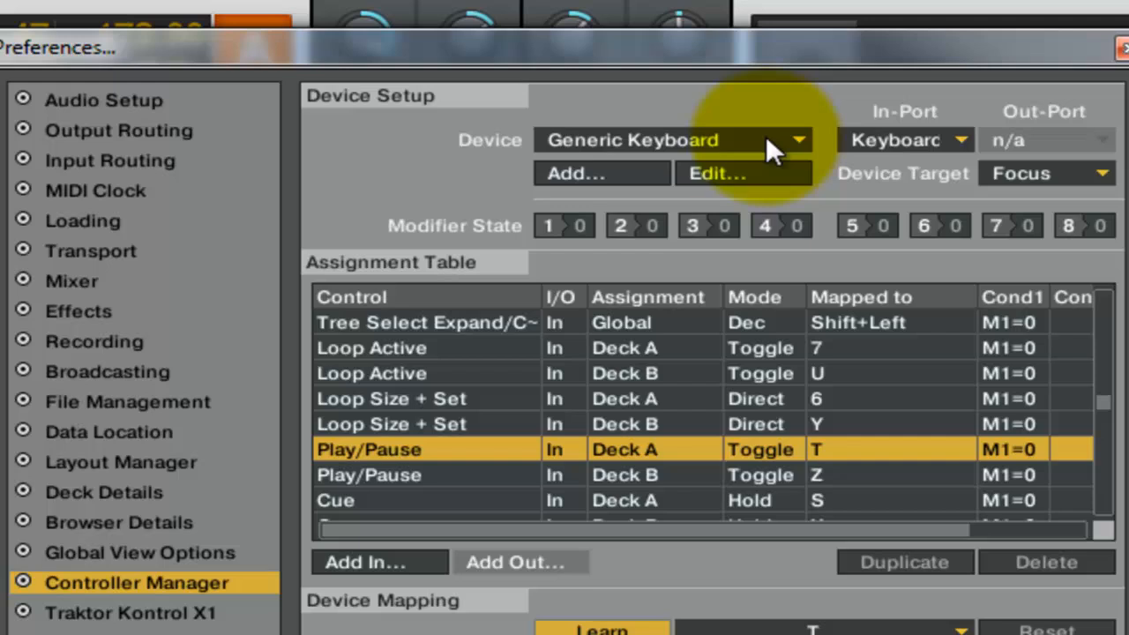
- Check which devices the Controller Manager offers for mapping, keeping Generic Keyboard selected
left_click(769, 144)
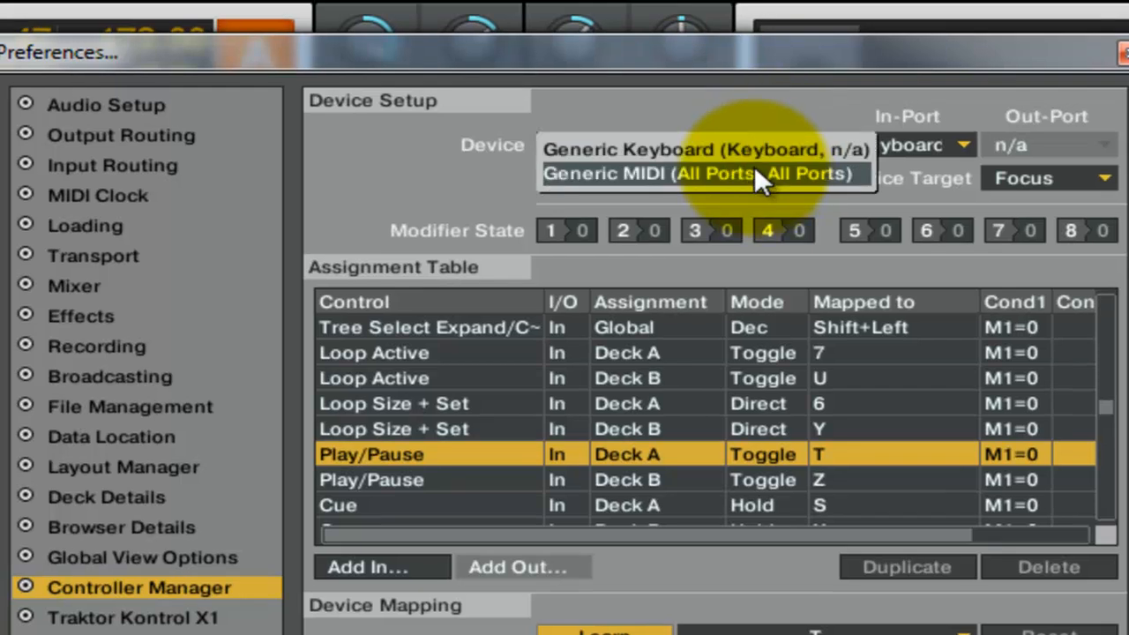
left_click(765, 92)
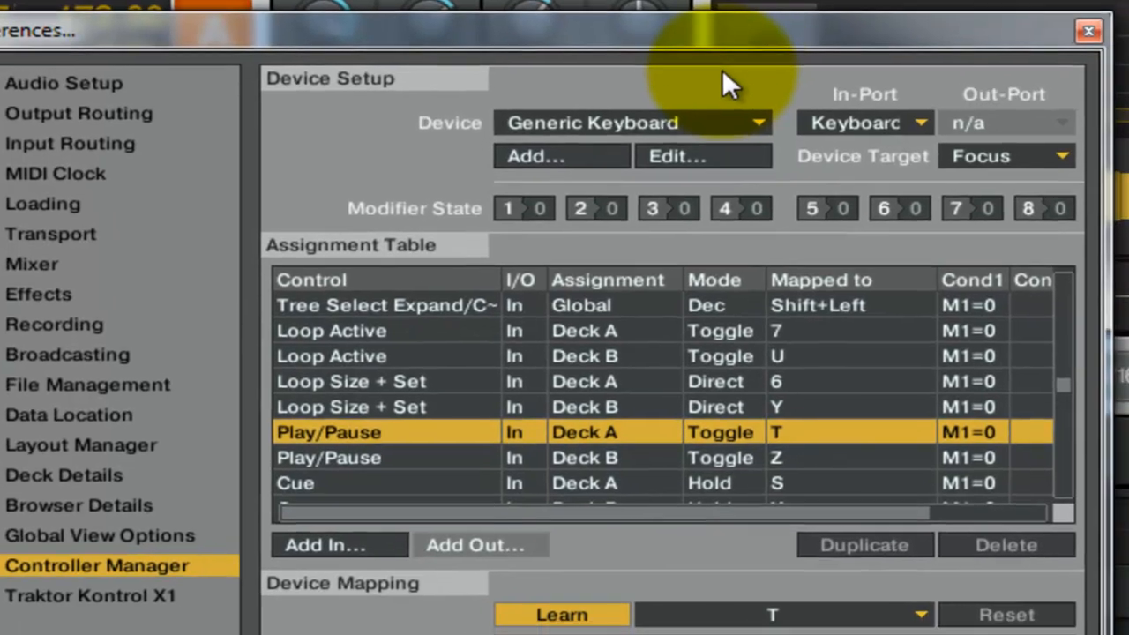
left_click_drag(775, 63, 814, 54)
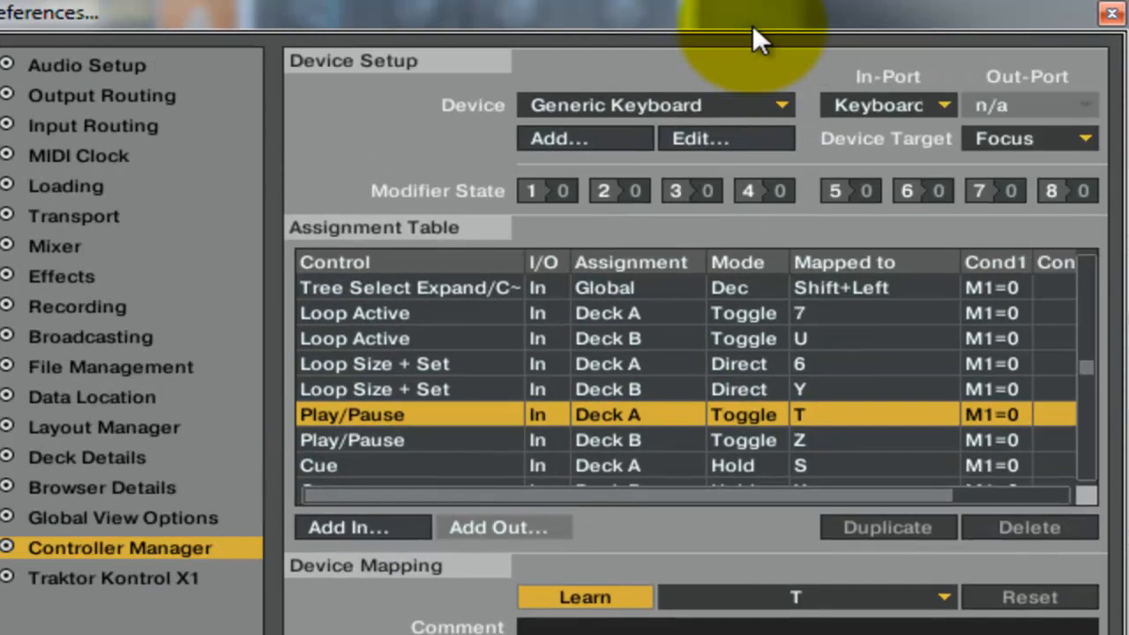